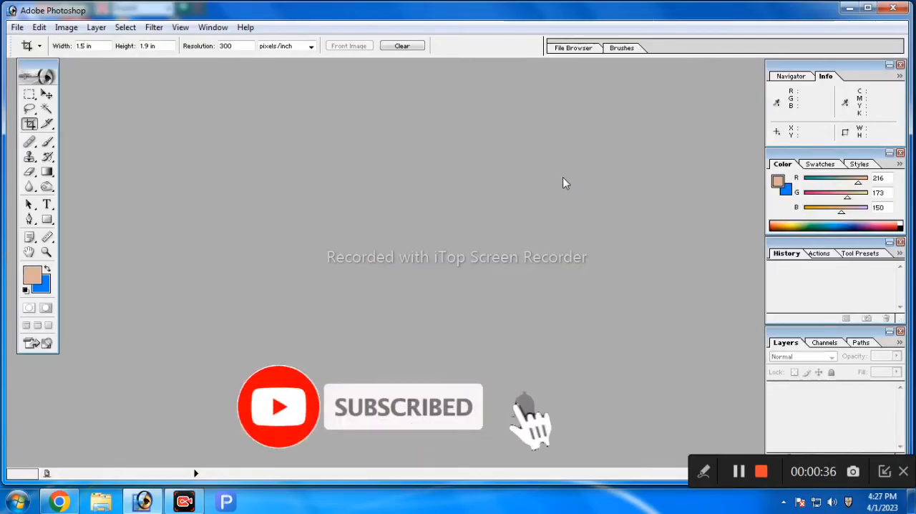
# Step: Open the desktop scan Untitled-1 copy.jpg in Photoshop and maximize its document window
pyautogui.click(848, 8)
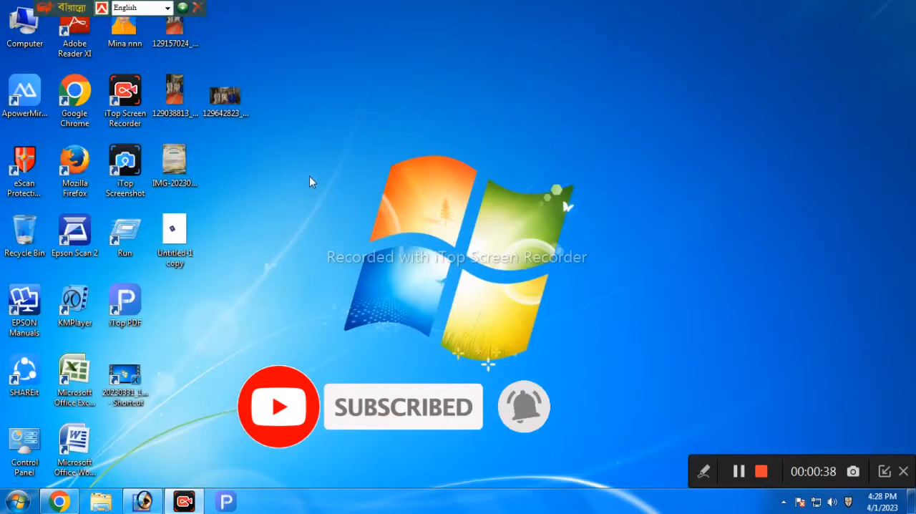
pyautogui.rightClick(363, 95)
pyautogui.click(400, 132)
pyautogui.rightClick(393, 103)
pyautogui.click(423, 137)
pyautogui.moveTo(178, 232); pyautogui.dragTo(404, 274)
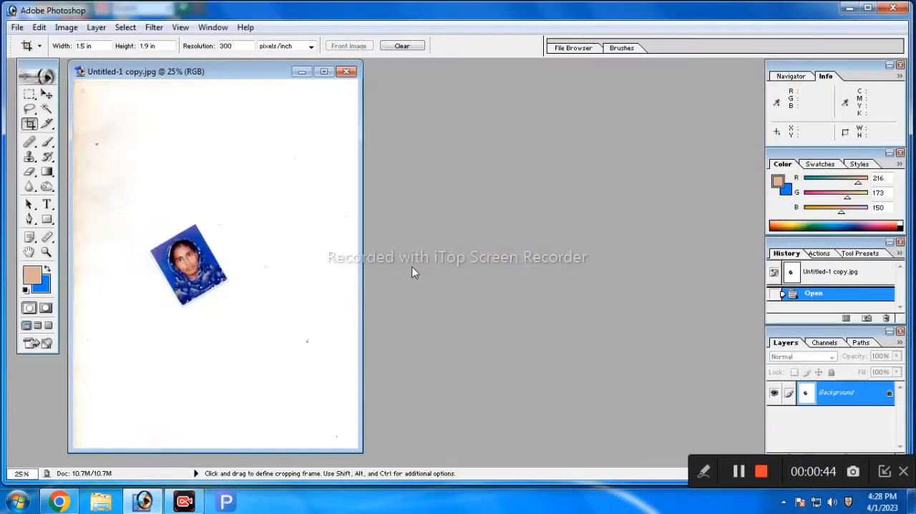
pyautogui.click(324, 73)
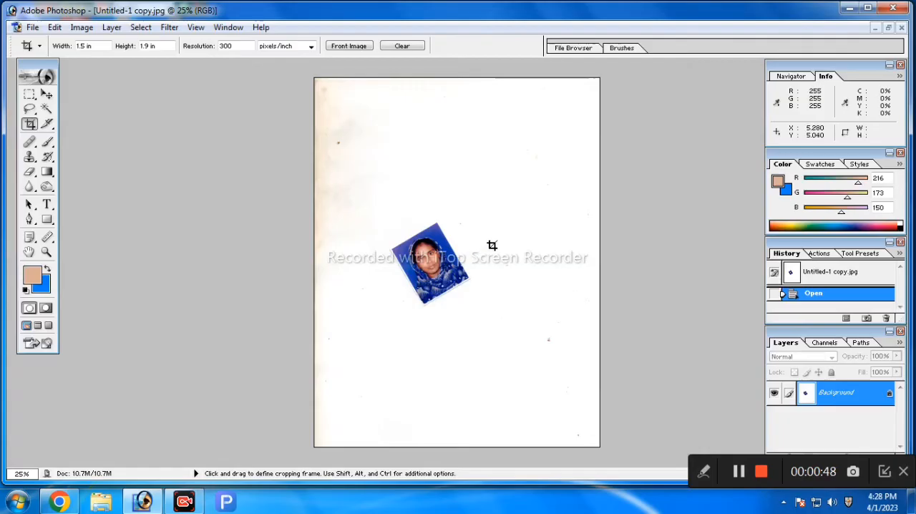
# Step: Crop the scan around the tilted portrait at 1.5 × 1.9 in and 300 pixels/inch, leaving a white margin around it
pyautogui.hotkey('ctrl', '+')
pyautogui.hotkey('ctrl', '+')
pyautogui.hotkey('ctrl', '+')
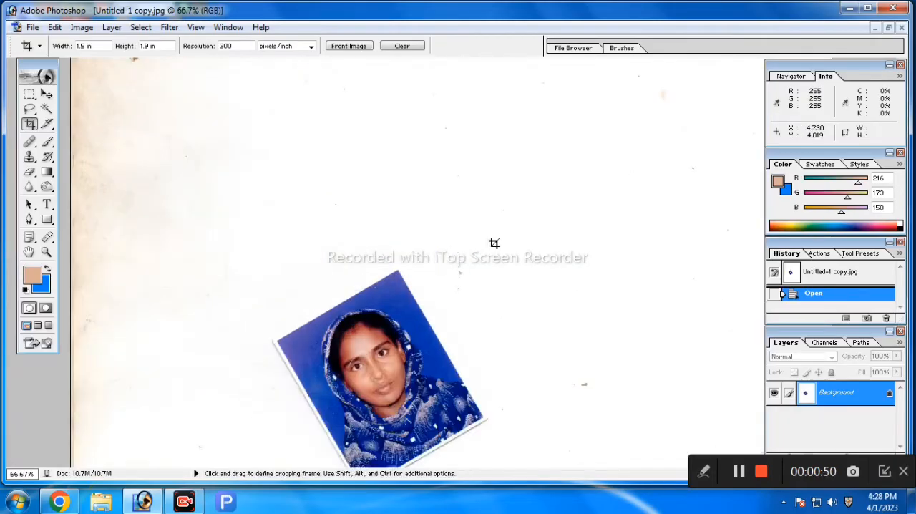
pyautogui.scroll(-3, 501, 244)
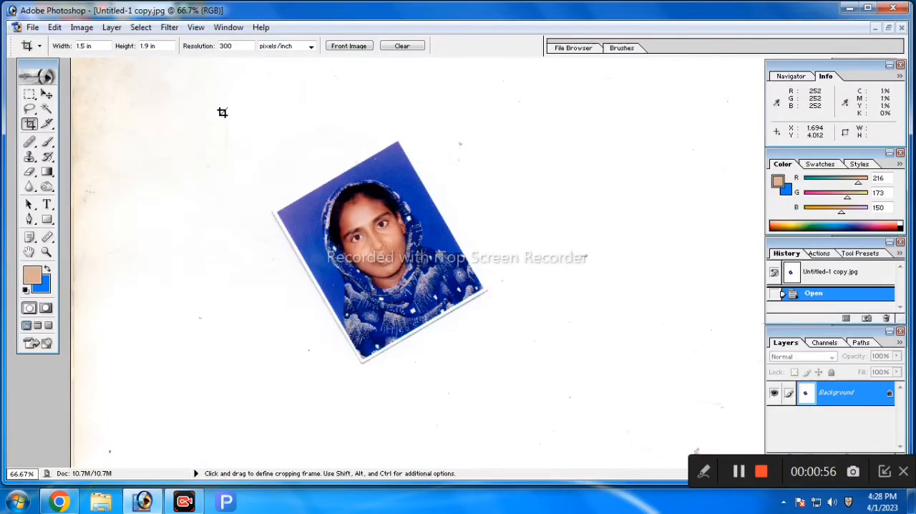
pyautogui.moveTo(223, 105); pyautogui.dragTo(523, 402)
pyautogui.moveTo(302, 319); pyautogui.dragTo(345, 328)
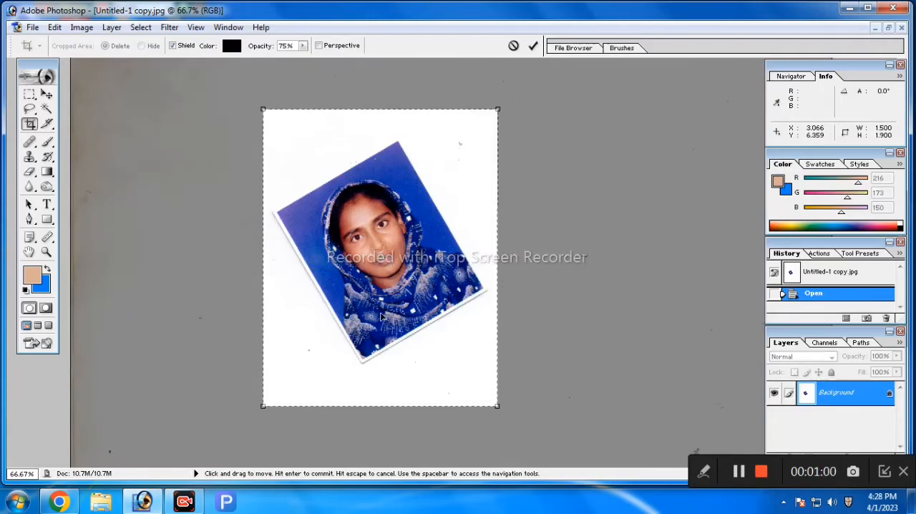
pyautogui.click(533, 46)
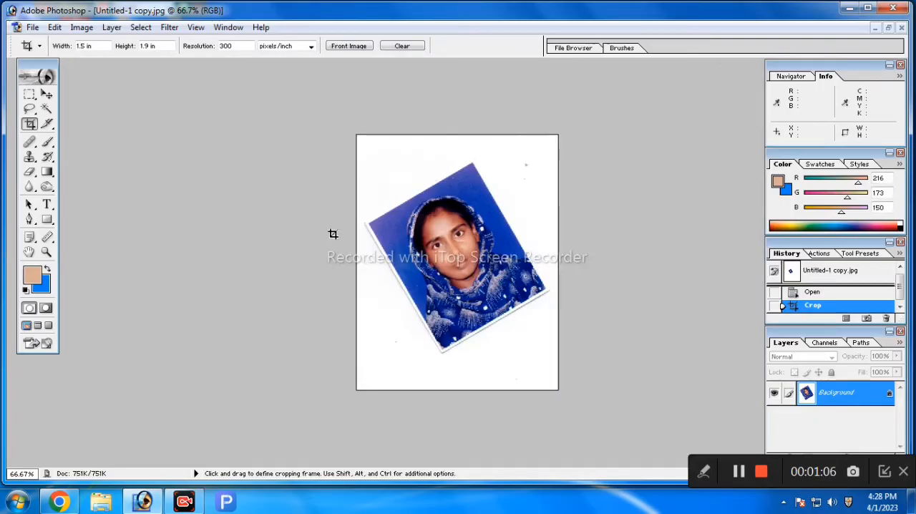
# Step: Select the whole image, rotate it clockwise with Free Transform until the portrait is nearly upright, apply it and deselect
pyautogui.hotkey('ctrl', 'a')
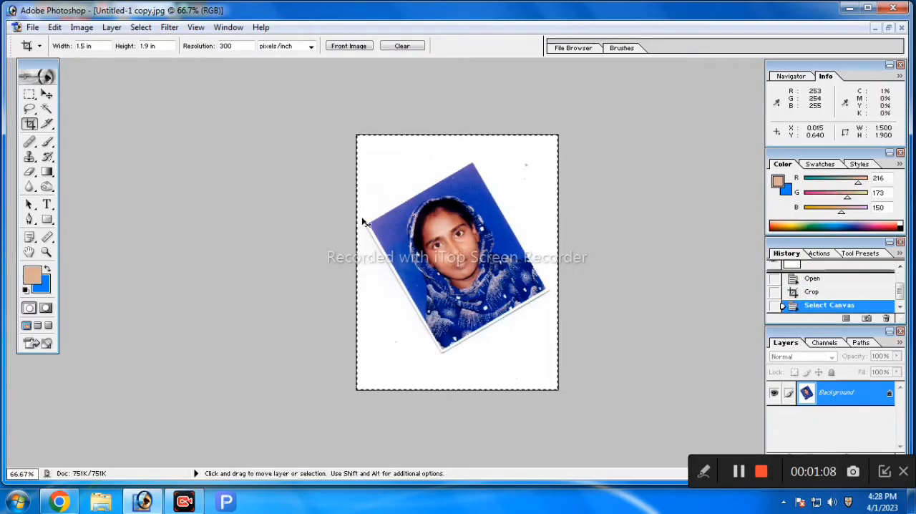
pyautogui.click(46, 94)
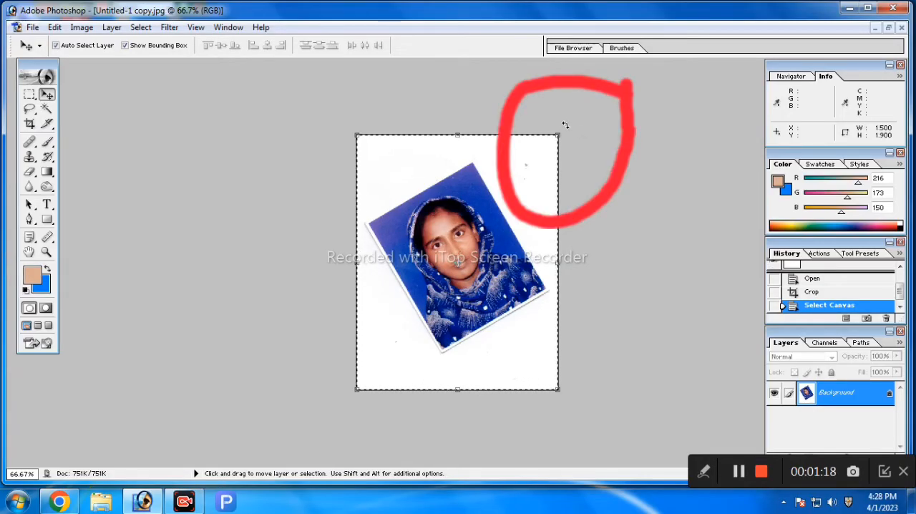
pyautogui.hotkey('ctrl', 't')
pyautogui.moveTo(566, 129); pyautogui.dragTo(600, 204)
pyautogui.click(530, 48)
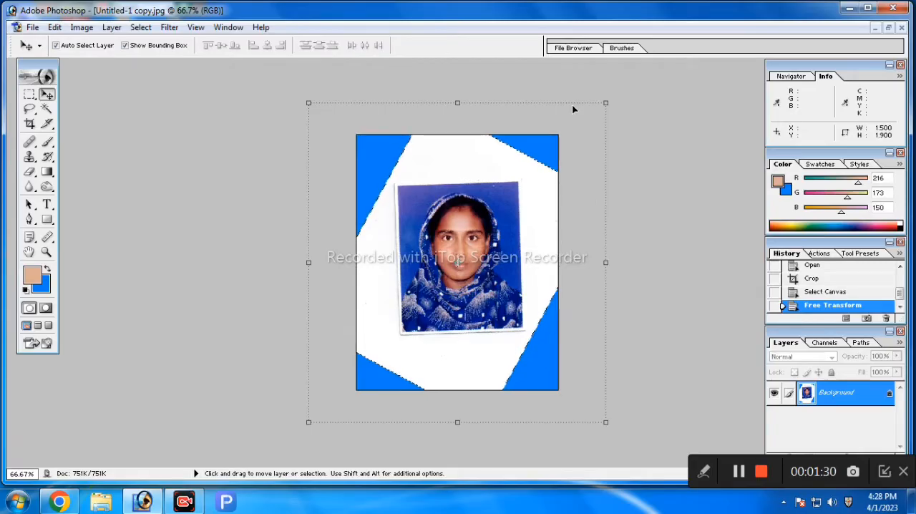
pyautogui.press('Return')
pyautogui.hotkey('ctrl', 'd')
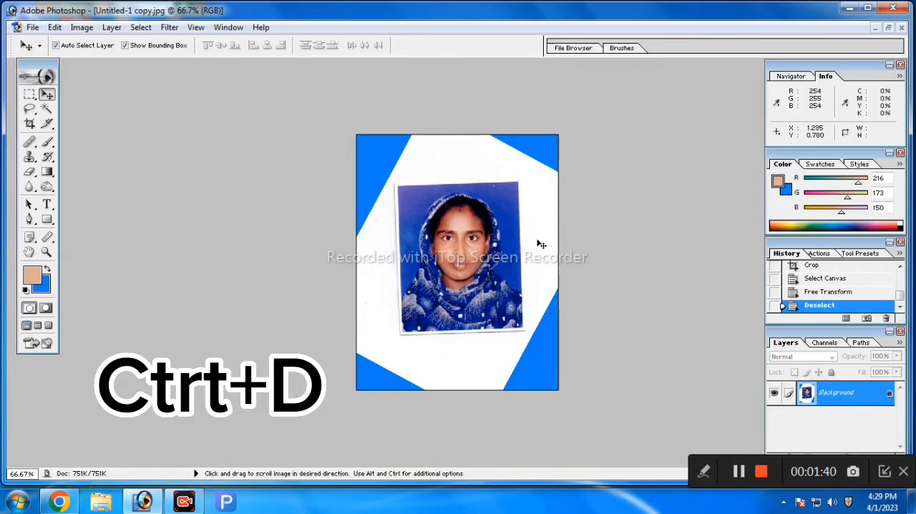
# Step: Crop tightly to the portrait at 1.5 × 1.9 in and 300 pixels/inch, rotating the crop frame by -2.2° to match its edges
pyautogui.keyDown('ctrl'); pyautogui.click(495, 265); pyautogui.keyUp('ctrl')
pyautogui.keyDown('ctrl'); pyautogui.click(495, 265); pyautogui.keyUp('ctrl')
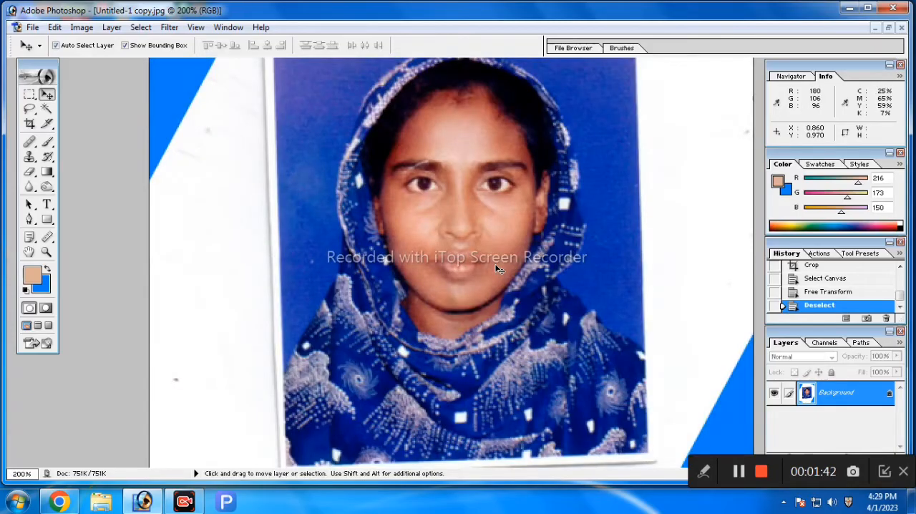
pyautogui.keyDown('alt'); pyautogui.click(495, 265); pyautogui.keyUp('alt')
pyautogui.keyDown('alt'); pyautogui.click(495, 265); pyautogui.keyUp('alt')
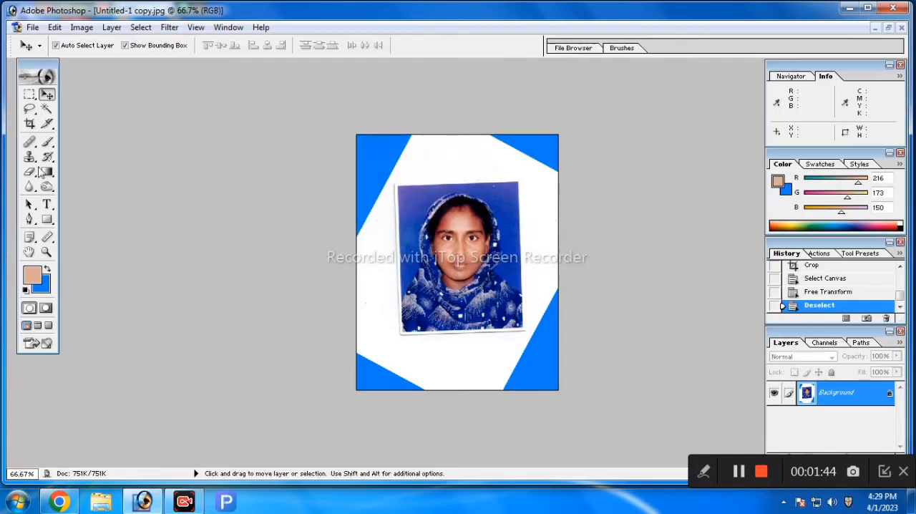
pyautogui.click(29, 124)
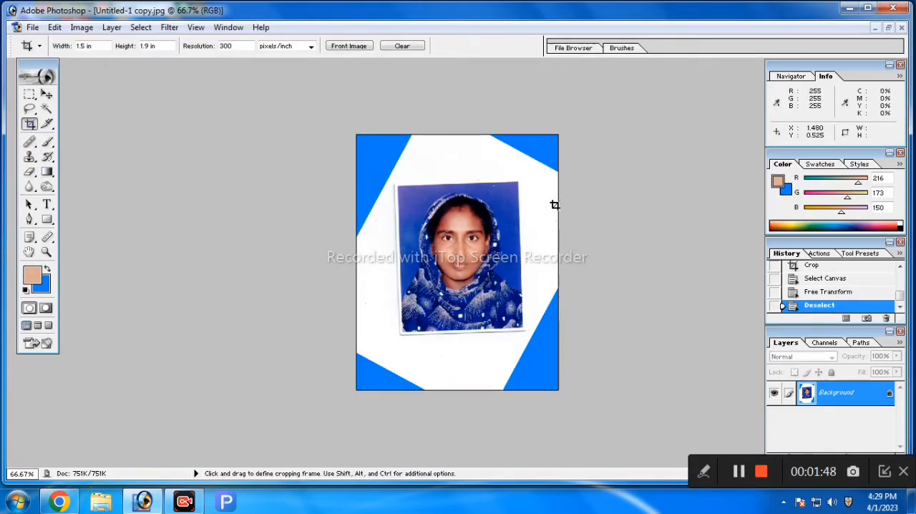
pyautogui.moveTo(397, 186); pyautogui.dragTo(523, 331)
pyautogui.moveTo(482, 241); pyautogui.dragTo(486, 238)
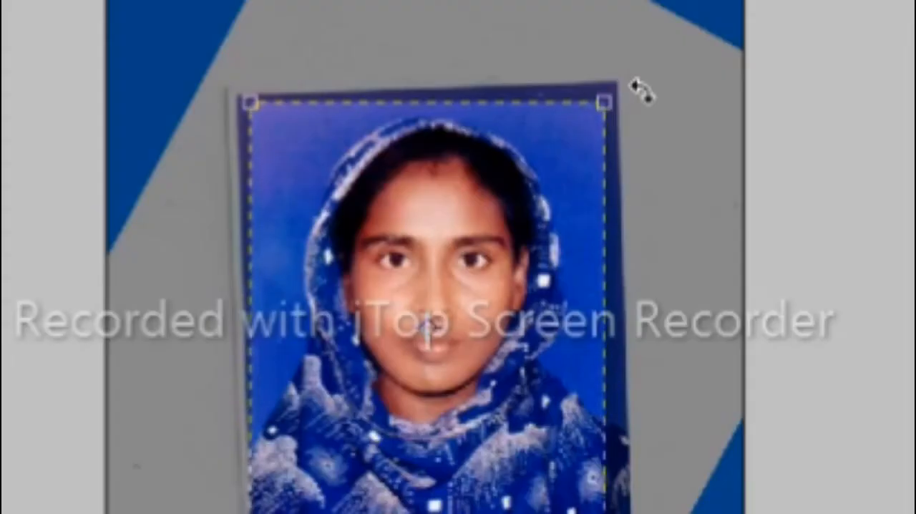
pyautogui.moveTo(642, 86); pyautogui.dragTo(641, 71)
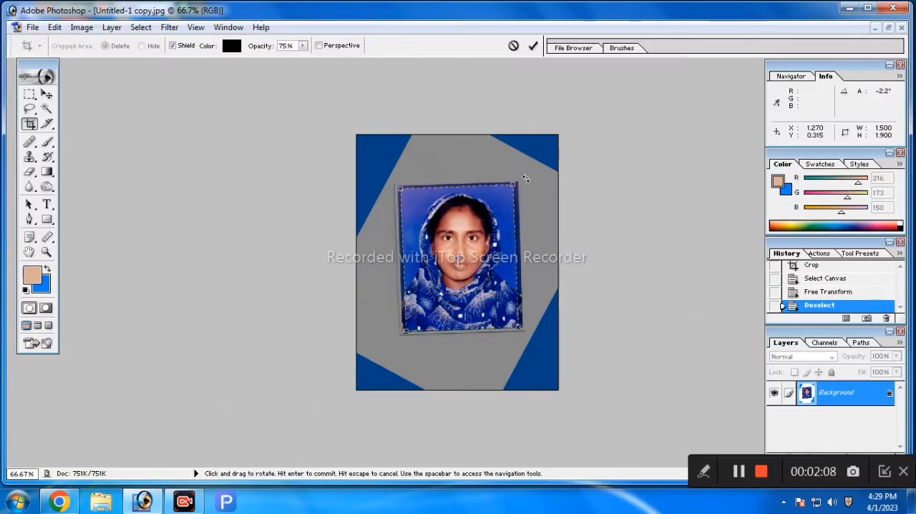
pyautogui.click(533, 47)
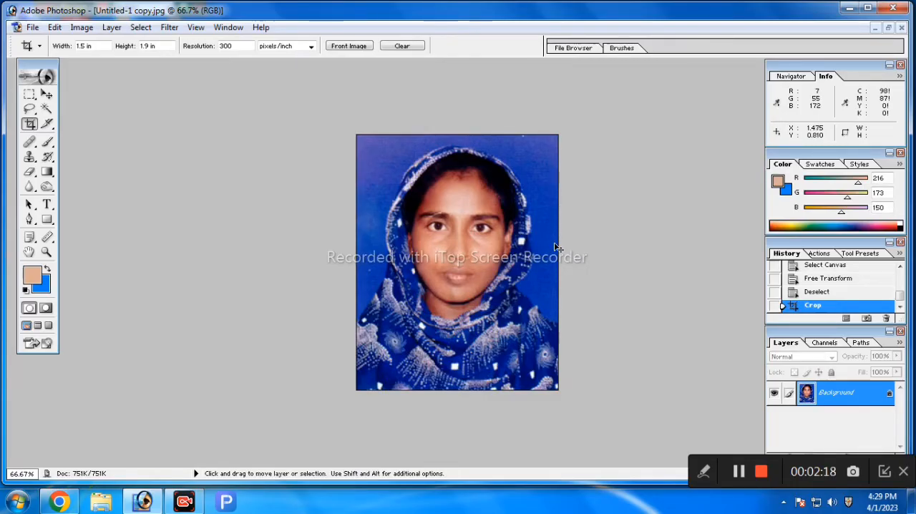
# Step: Undo the second crop, the deselection and the free rotation, and clear the selection
pyautogui.hotkey('ctrl', 'z')
pyautogui.hotkey('ctrl', 'alt', 'z')
pyautogui.hotkey('ctrl', 'alt', 'z')
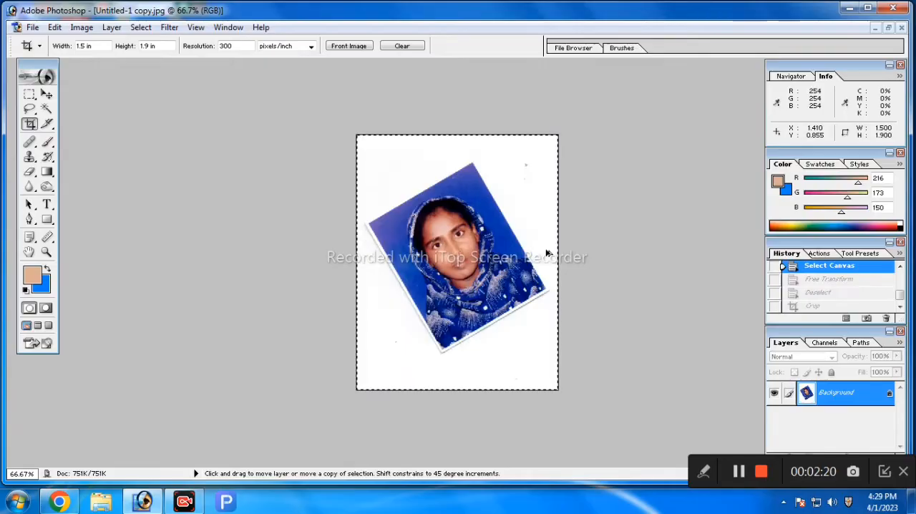
pyautogui.hotkey('ctrl', 'a')
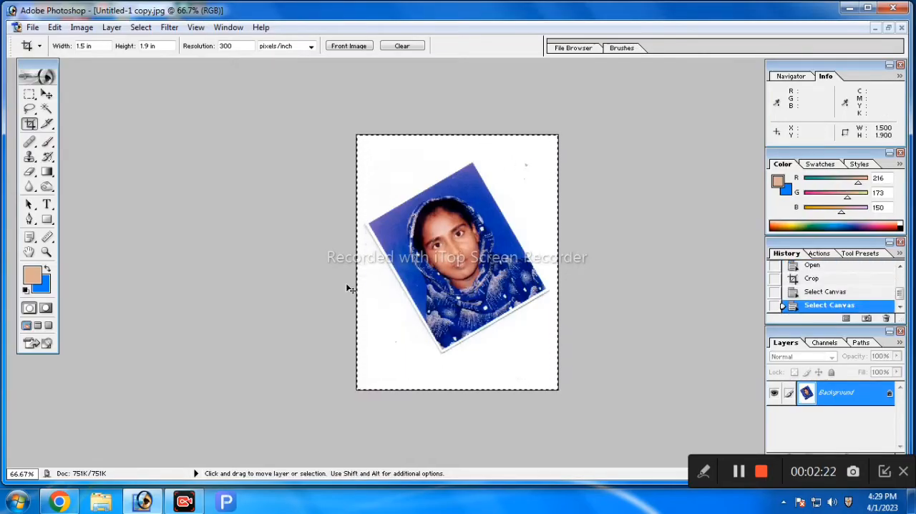
pyautogui.hotkey('ctrl', 'd')
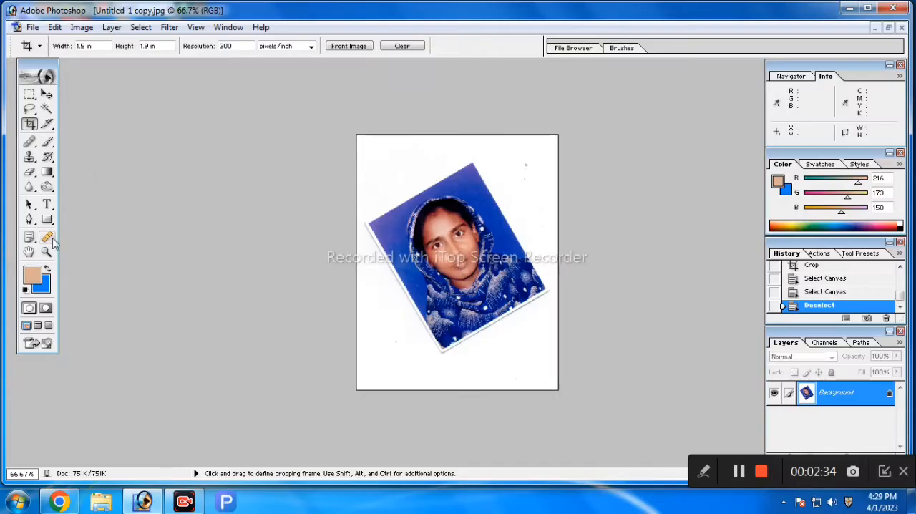
# Step: Draw a measure line along the tilted portrait's upper edge with the Measure tool
pyautogui.click(218, 203)
pyautogui.click(54, 243)
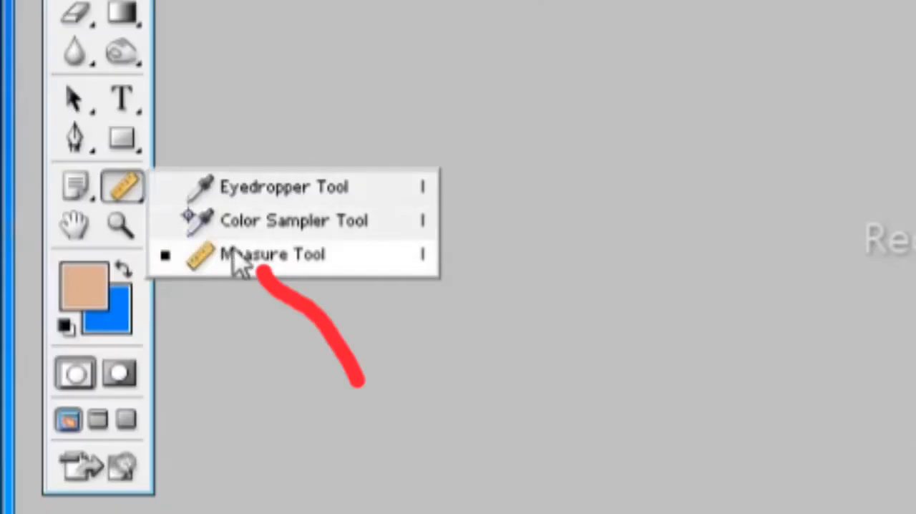
pyautogui.click(256, 262)
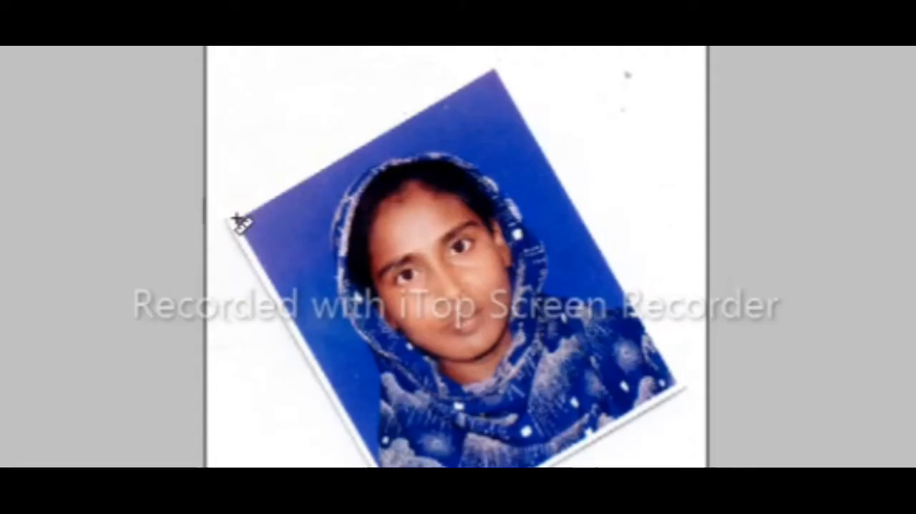
pyautogui.moveTo(369, 224); pyautogui.dragTo(472, 168)
pyautogui.moveTo(492, 81); pyautogui.dragTo(514, 63)
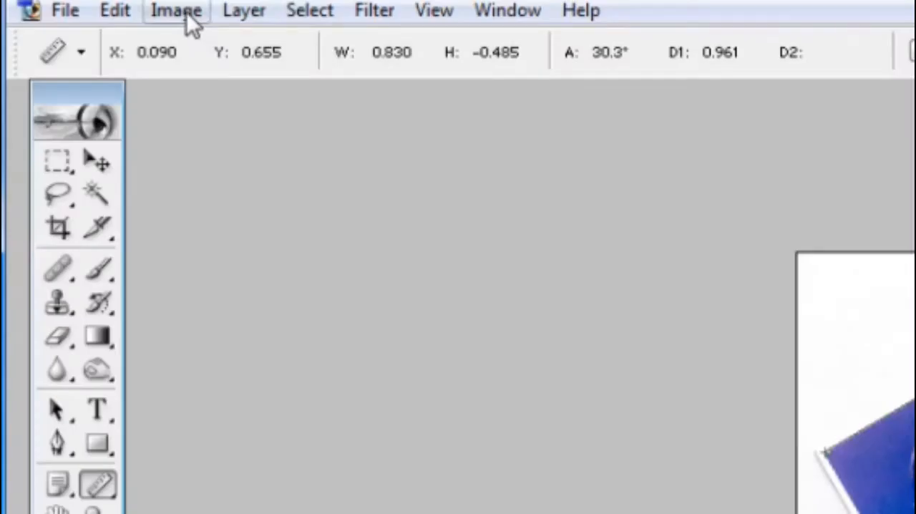
# Step: Rotate the canvas by the arbitrary angle of 30.3° clockwise to straighten the portrait
pyautogui.click(83, 28)
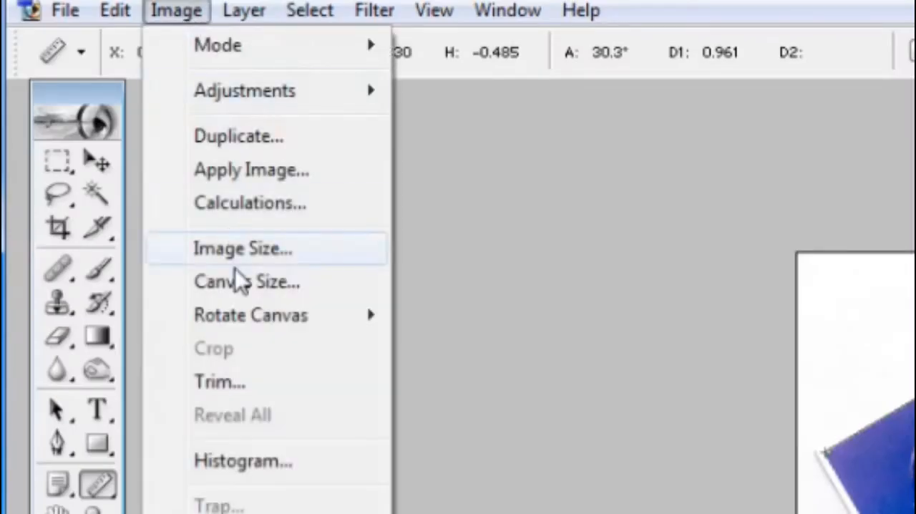
pyautogui.moveTo(250, 313)
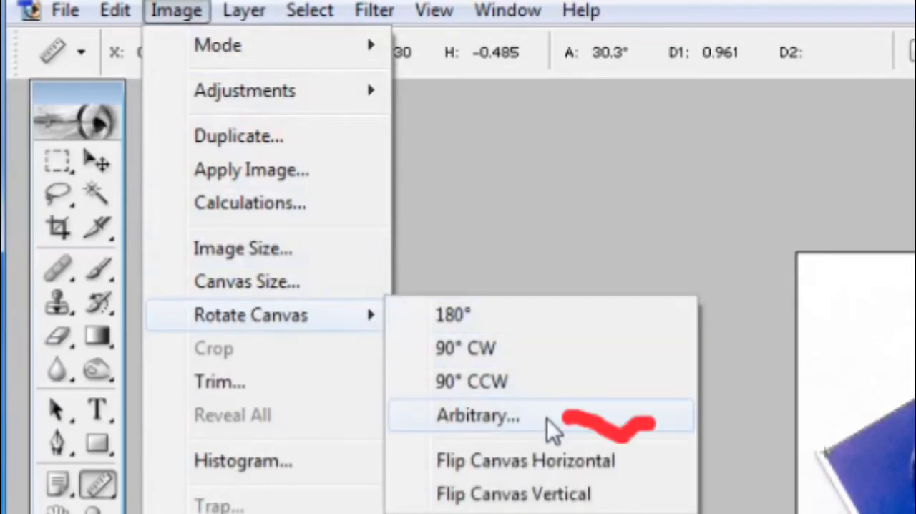
pyautogui.click(548, 420)
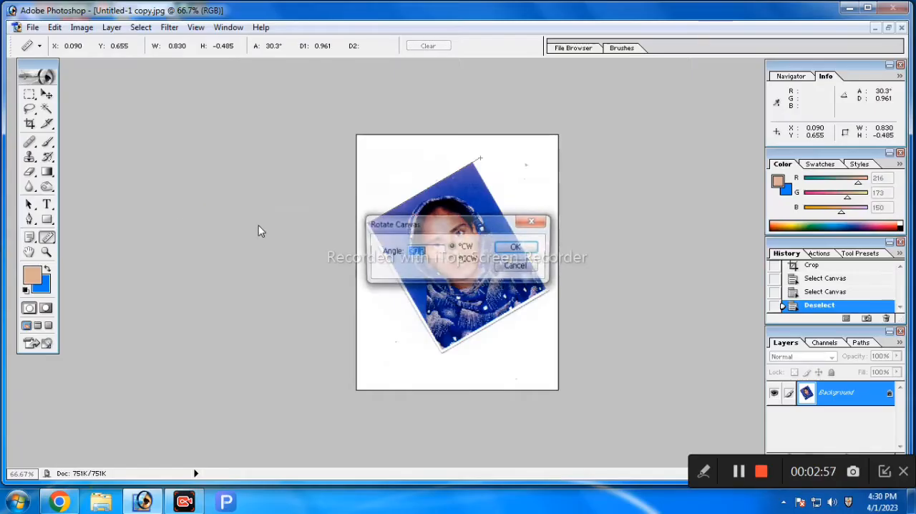
pyautogui.click(438, 252)
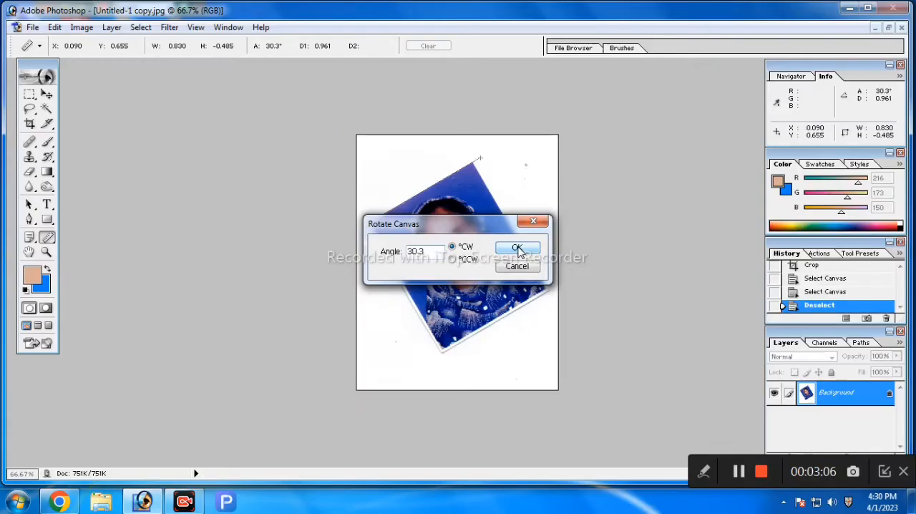
pyautogui.click(518, 248)
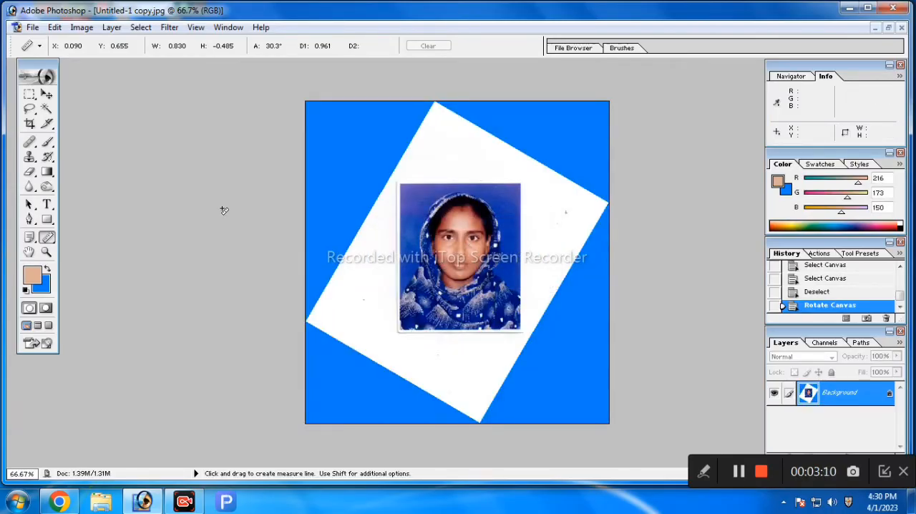
# Step: Crop the straightened image to just the portrait at 1.5 × 1.9 in and 300 pixels/inch
pyautogui.click(30, 124)
pyautogui.moveTo(400, 185); pyautogui.dragTo(522, 329)
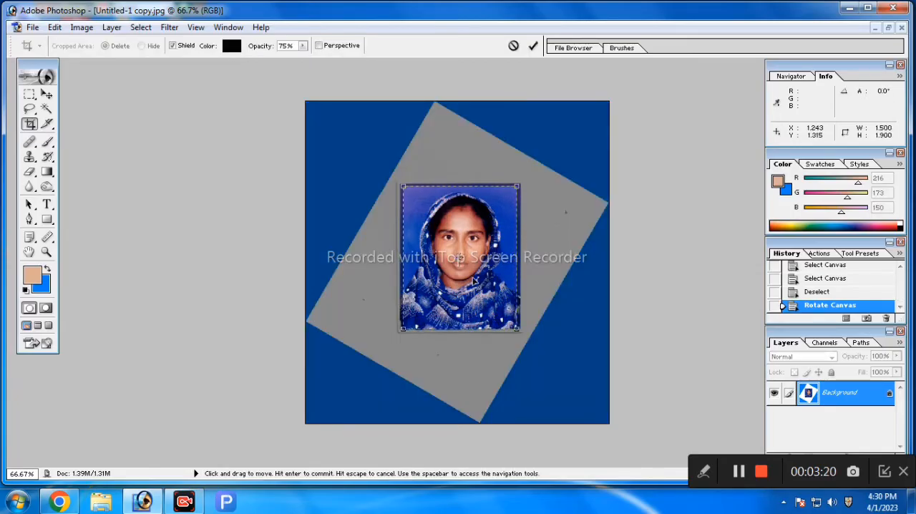
pyautogui.click(532, 46)
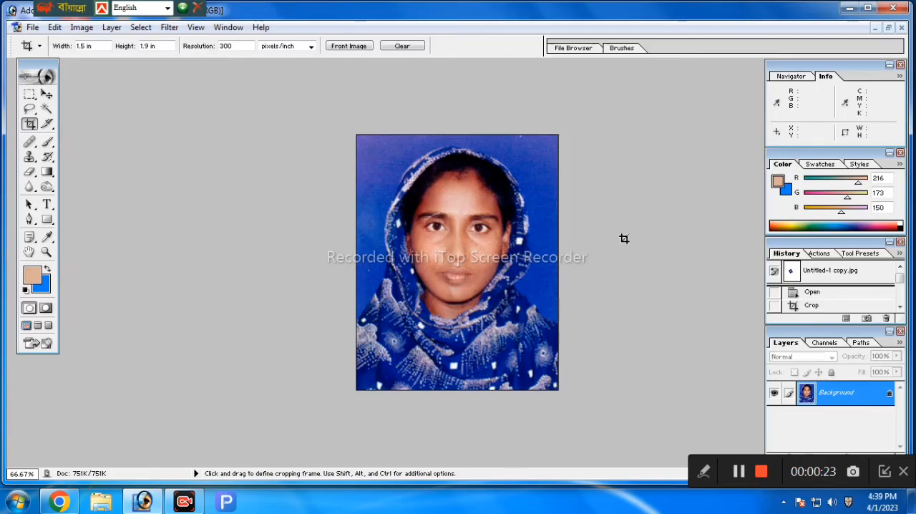
# Step: Open the desktop image Untitled-1 111.JPG in Photoshop and maximize its document window
pyautogui.click(848, 10)
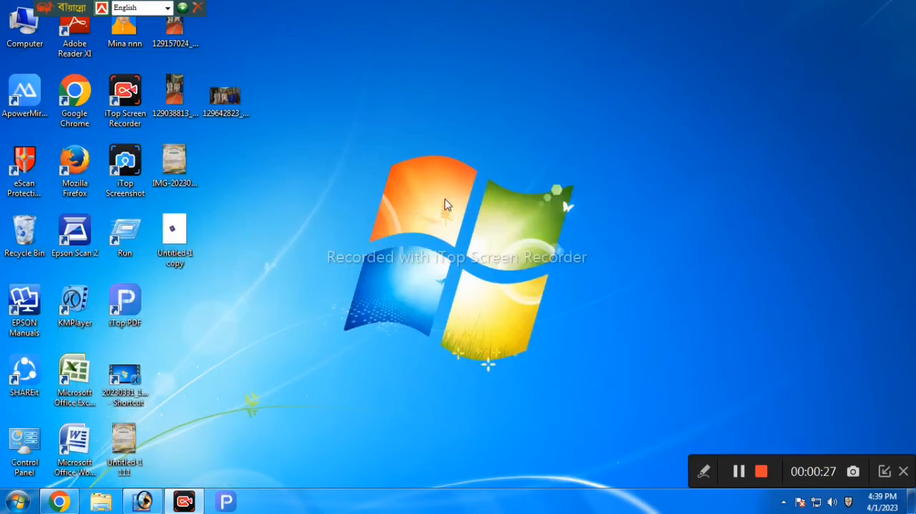
pyautogui.rightClick(433, 92)
pyautogui.click(471, 128)
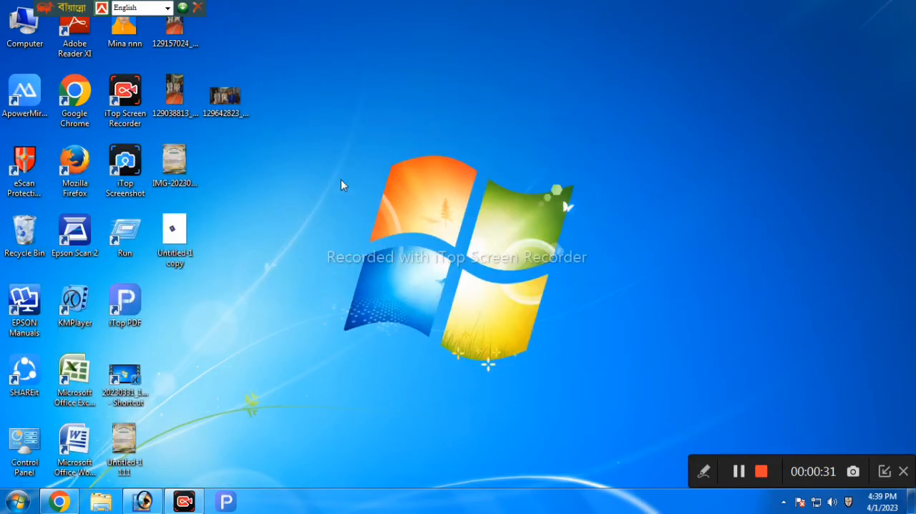
pyautogui.moveTo(123, 435); pyautogui.dragTo(343, 337)
pyautogui.moveTo(234, 86); pyautogui.dragTo(512, 90)
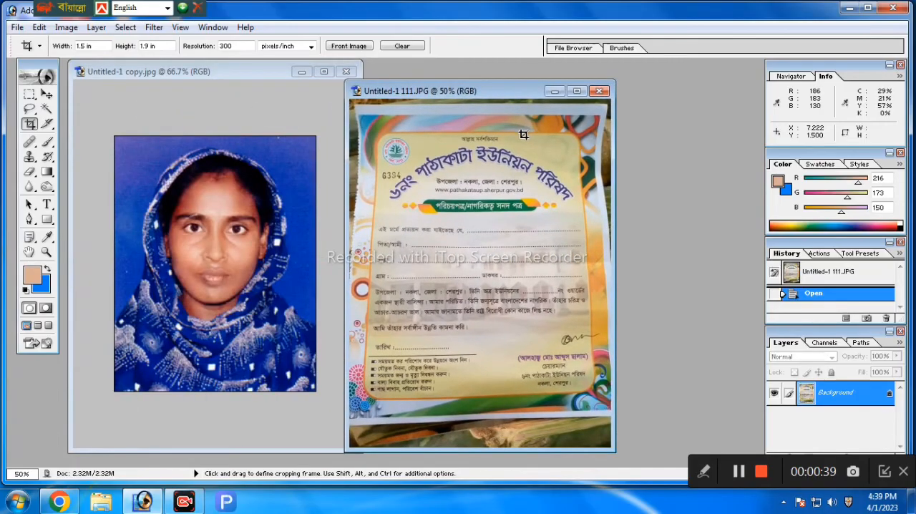
pyautogui.click(576, 91)
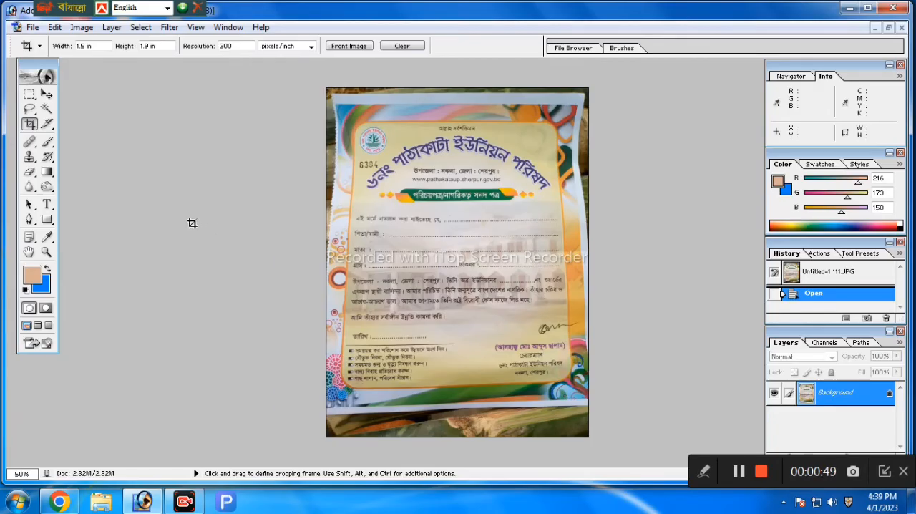
# Step: Select the whole certificate image and distort it by pulling both upper corners outward past the canvas, to about 107% width and 105% height
pyautogui.hotkey('ctrl', 'a')
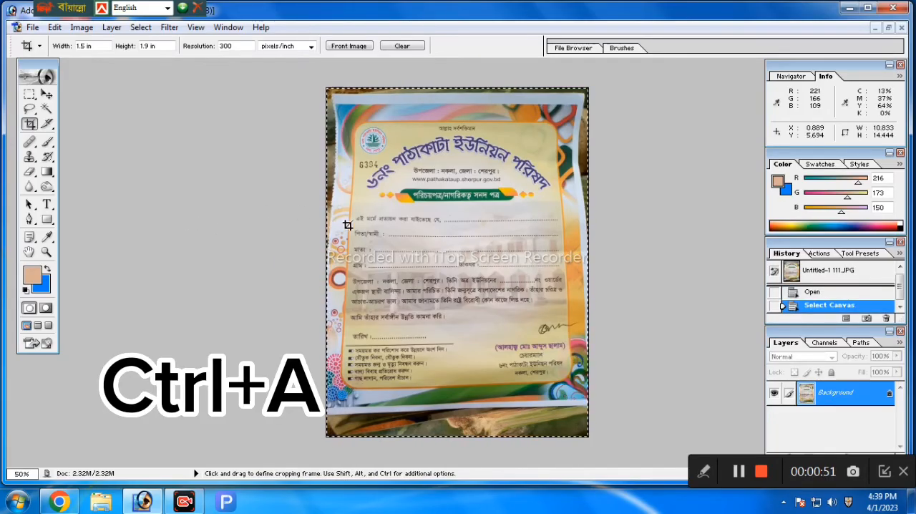
pyautogui.click(47, 95)
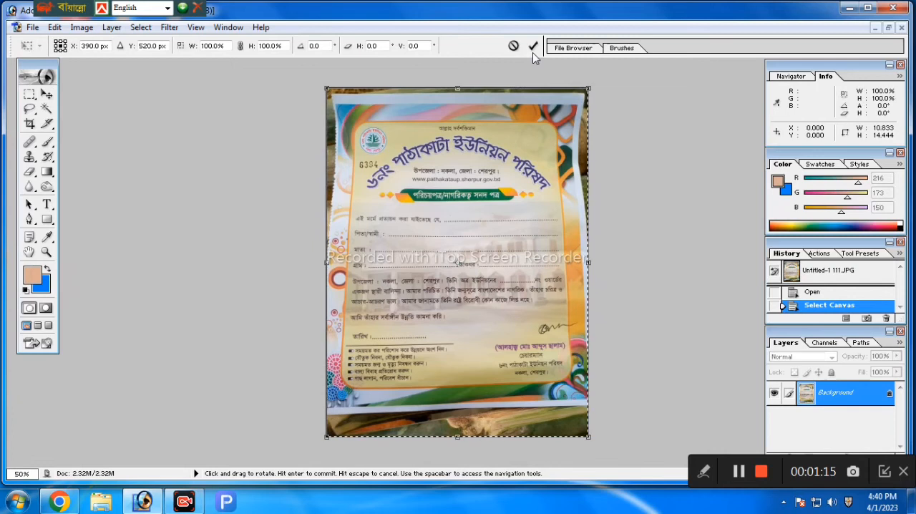
pyautogui.rightClick(530, 196)
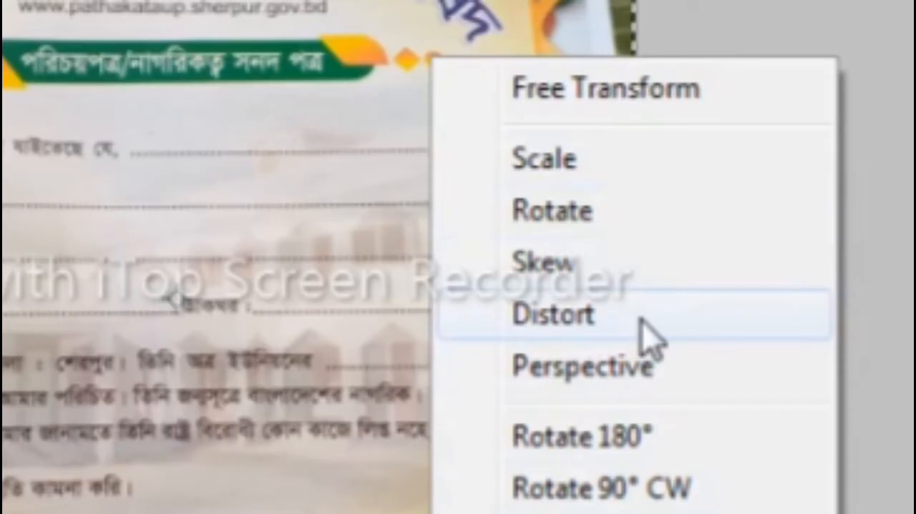
pyautogui.click(640, 319)
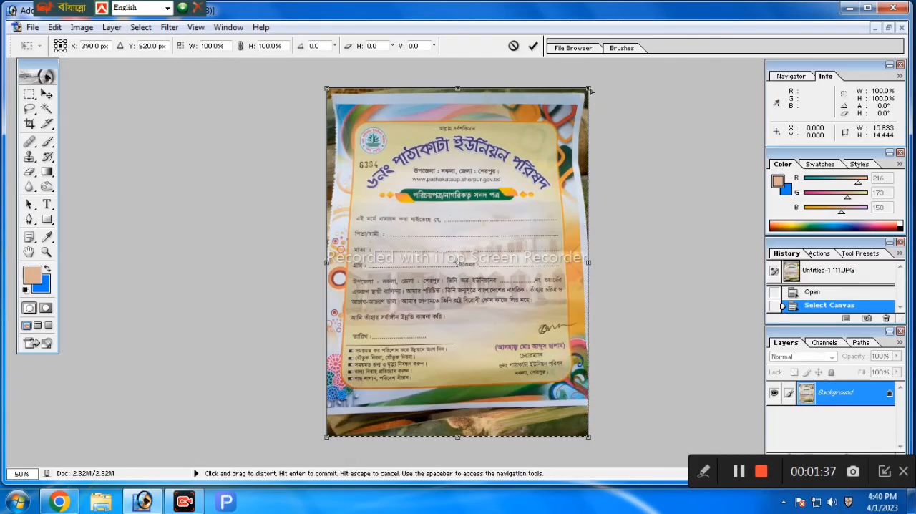
pyautogui.moveTo(590, 91); pyautogui.dragTo(599, 75)
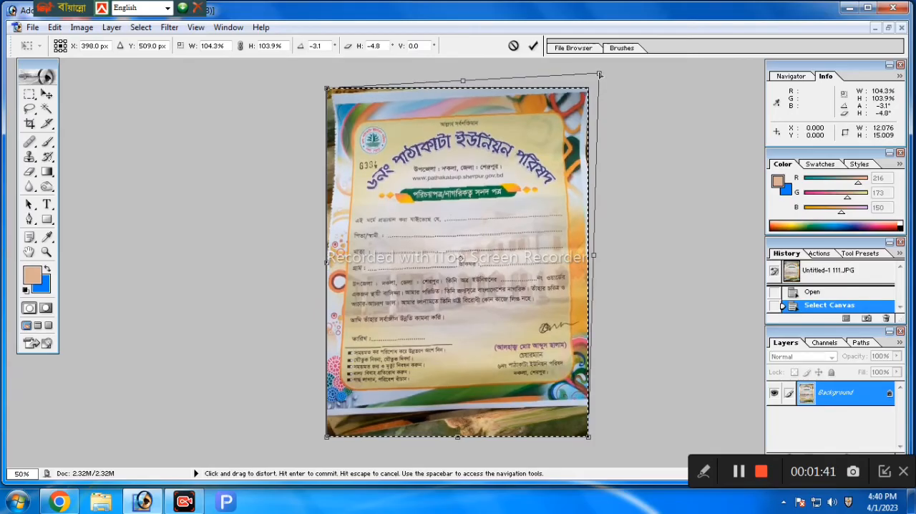
pyautogui.moveTo(327, 88)
pyautogui.mouseDown()
pyautogui.moveTo(311, 82)
pyautogui.moveTo(310, 73)
pyautogui.moveTo(319, 72)
pyautogui.mouseUp()
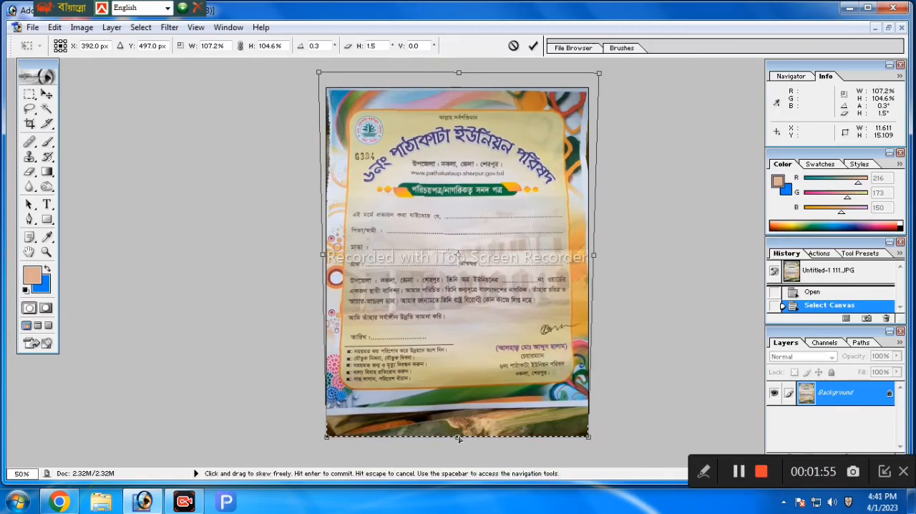
# Step: Stretch the certificate's lower edge and lower-right corner down past the canvas to about 115.6% height, and commit the transform
pyautogui.moveTo(459, 444); pyautogui.dragTo(457, 463)
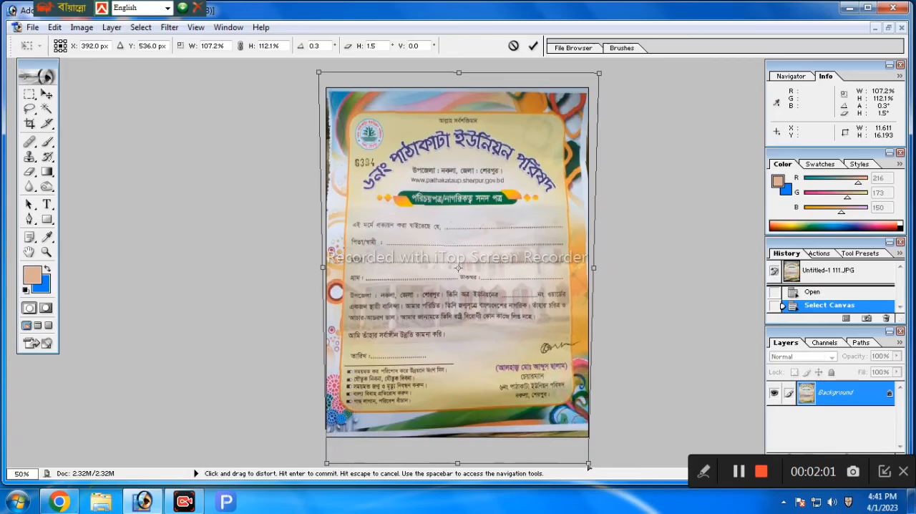
pyautogui.moveTo(588, 463); pyautogui.dragTo(589, 477)
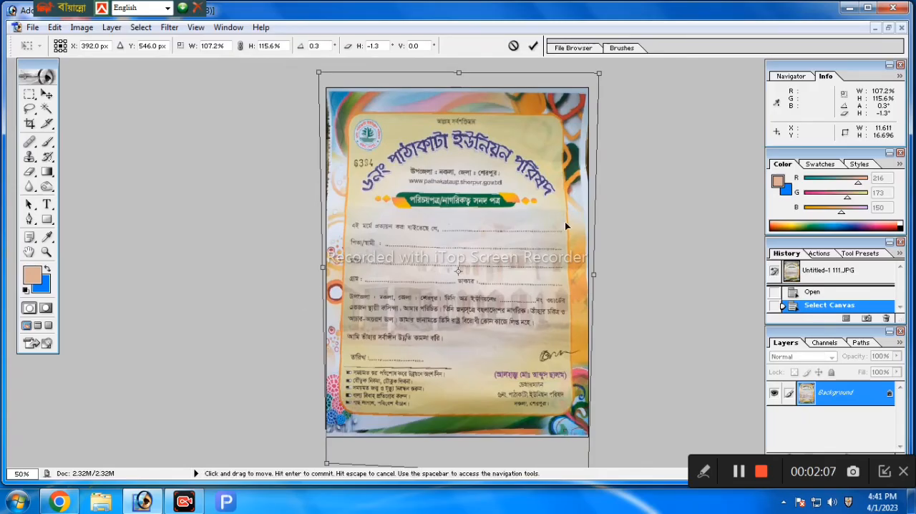
pyautogui.click(533, 46)
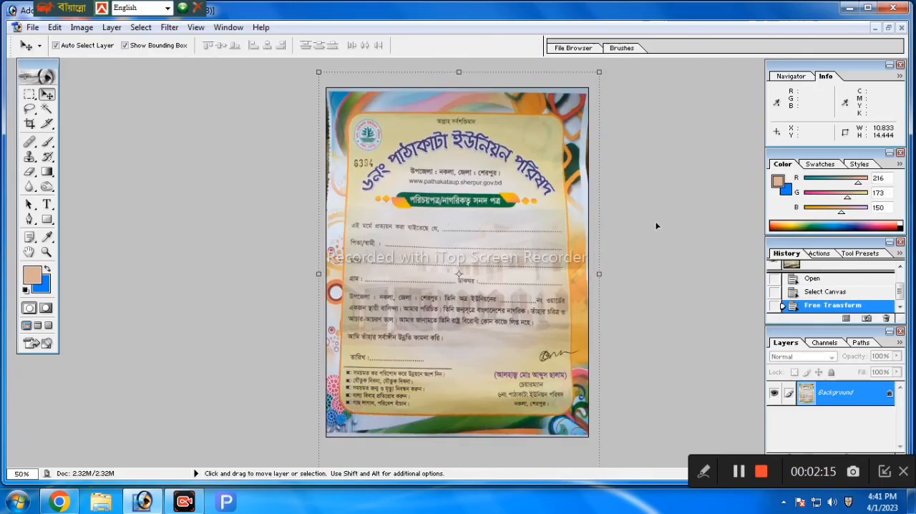
# Step: Brighten the certificate slightly with a Curves adjustment, adding an RGB highlight point at about input 226, output 231
pyautogui.hotkey('ctrl', 'm')
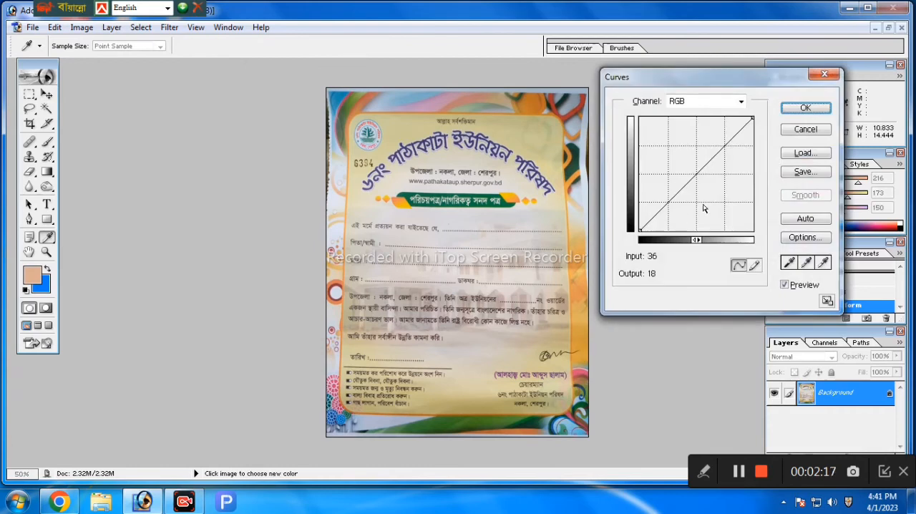
pyautogui.click(740, 128)
pyautogui.click(790, 108)
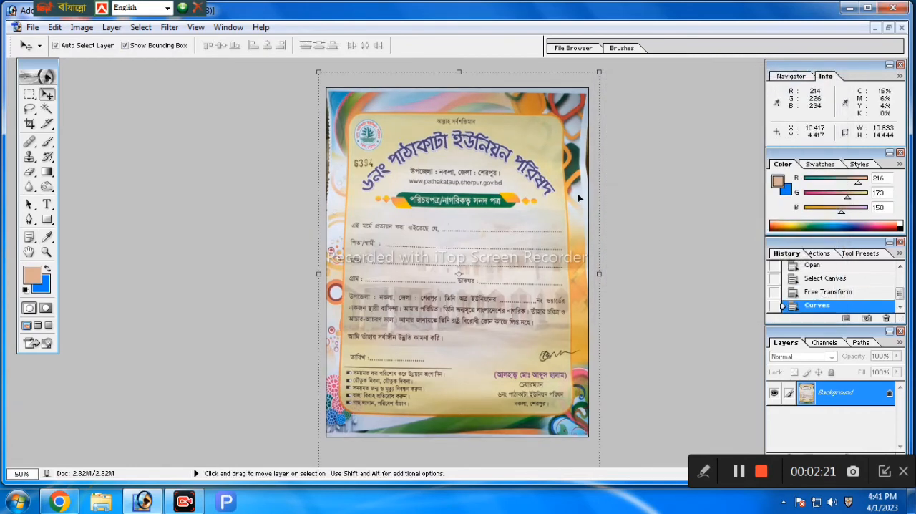